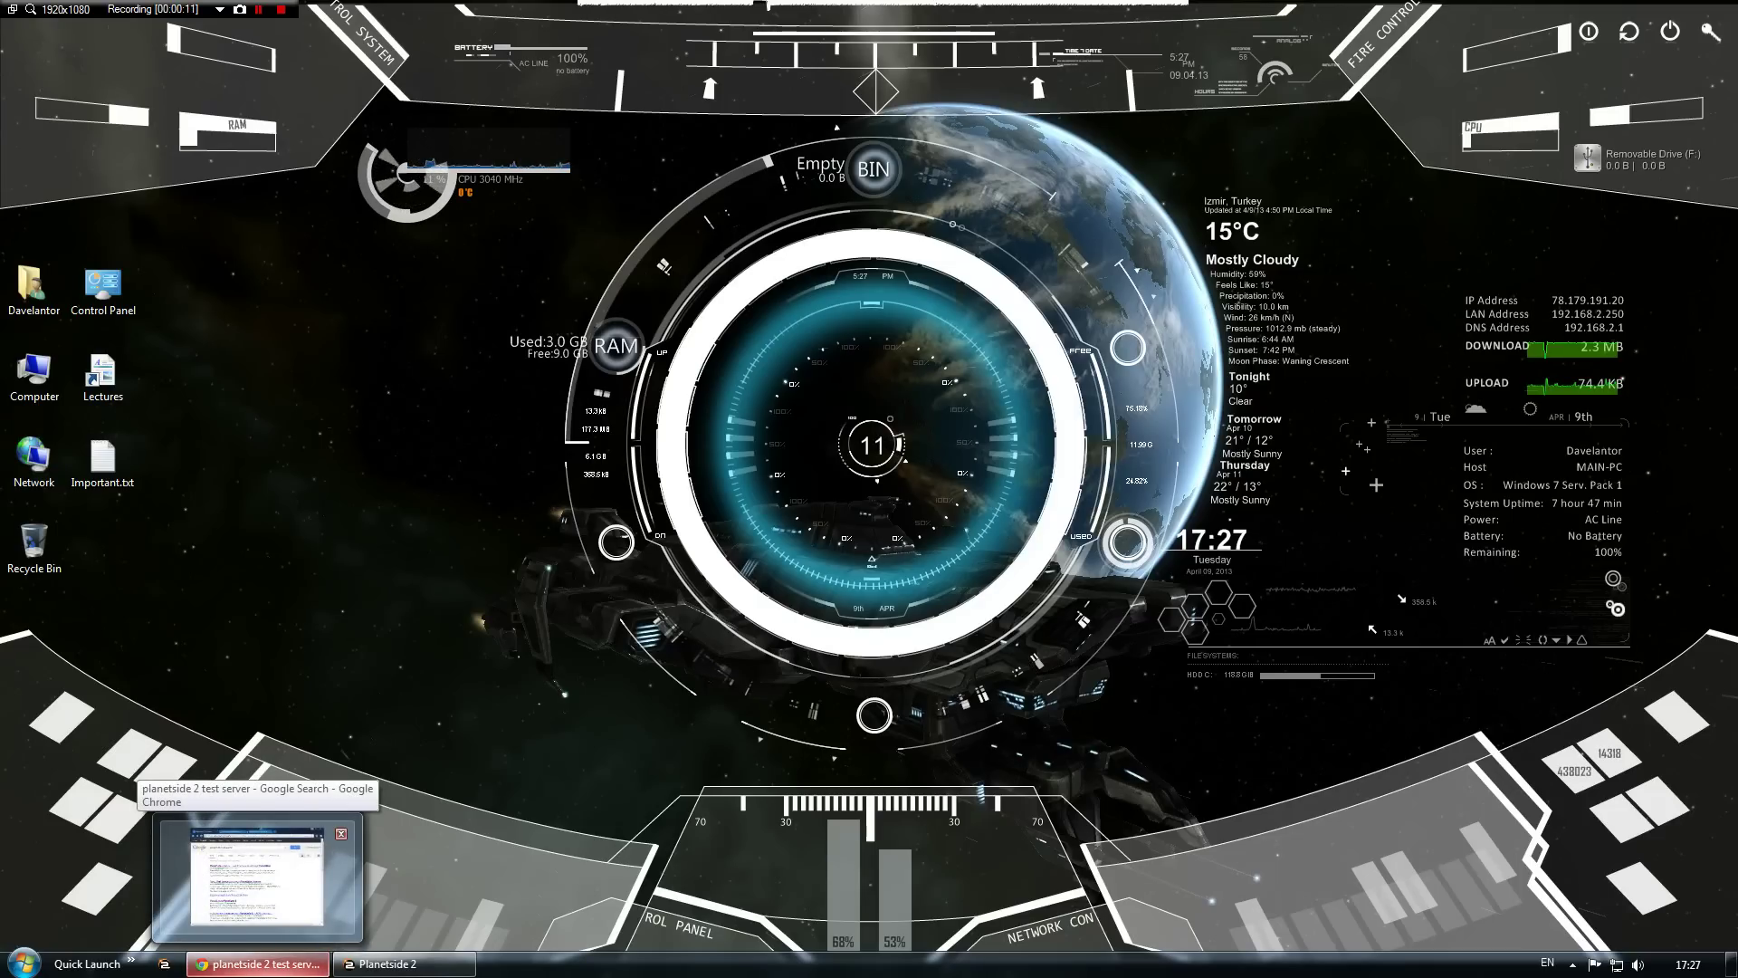
Step: Restore Chrome and switch to the 'Public Test Server Launched' PlanetSide Universe article
{"action": "left_click", "coordinate": [259, 964]}
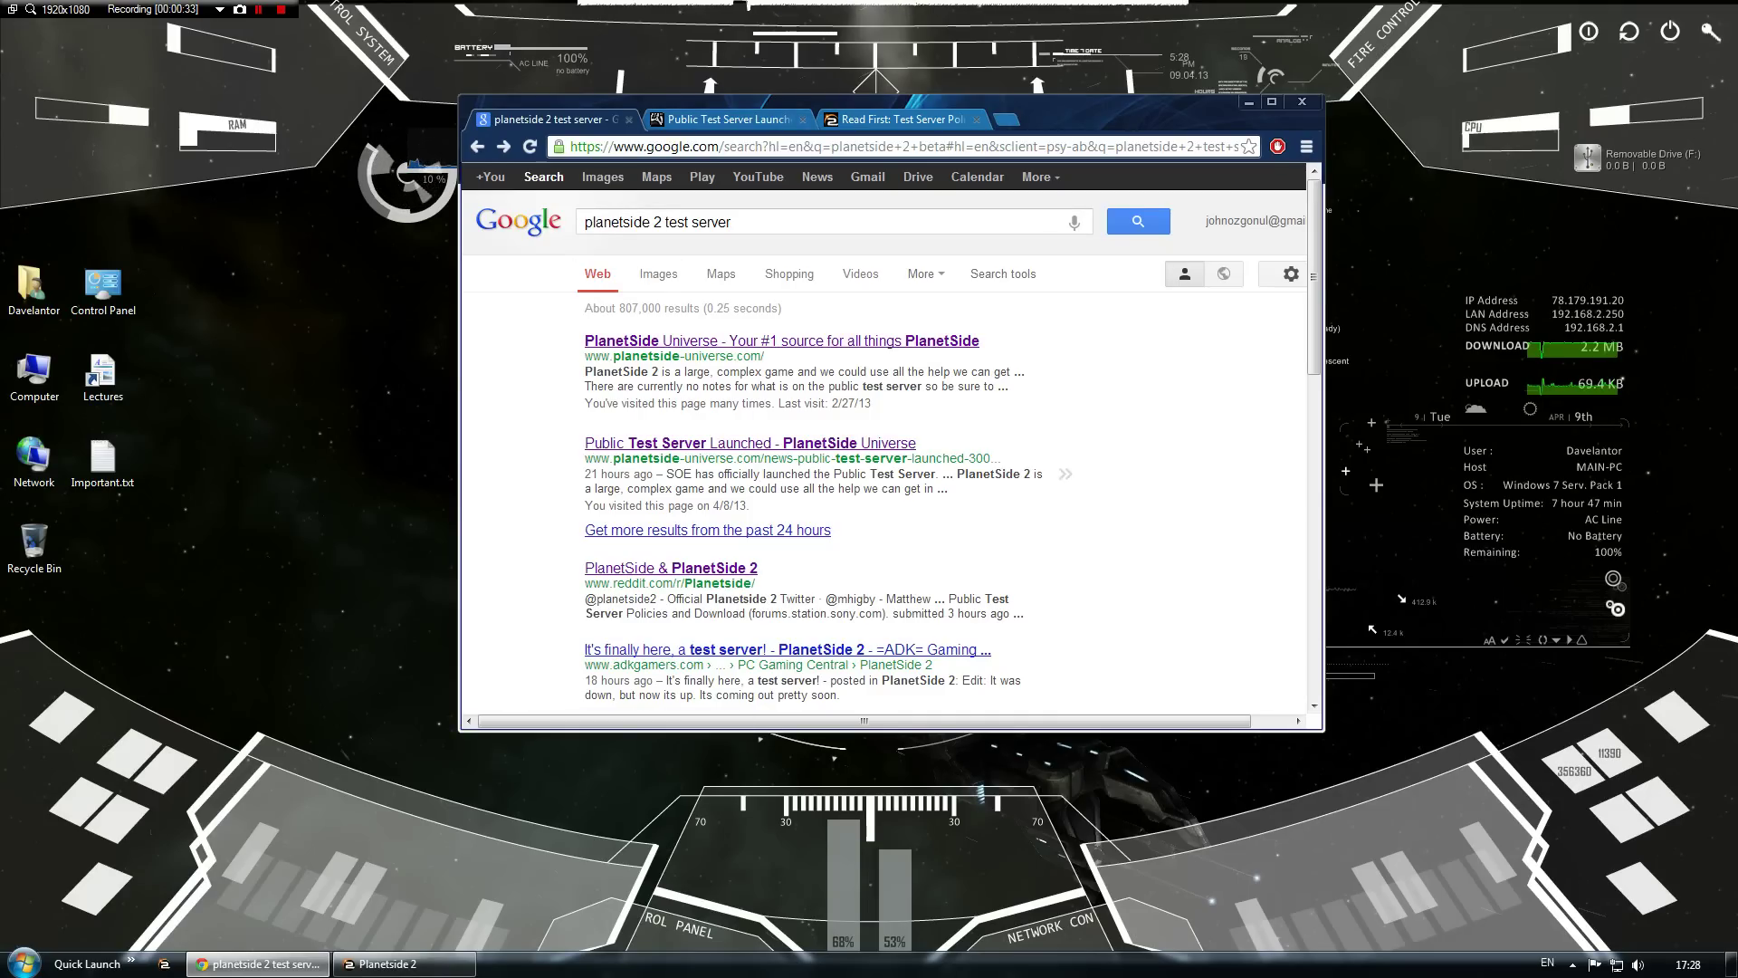
{"action": "mouse_move", "coordinate": [812, 469]}
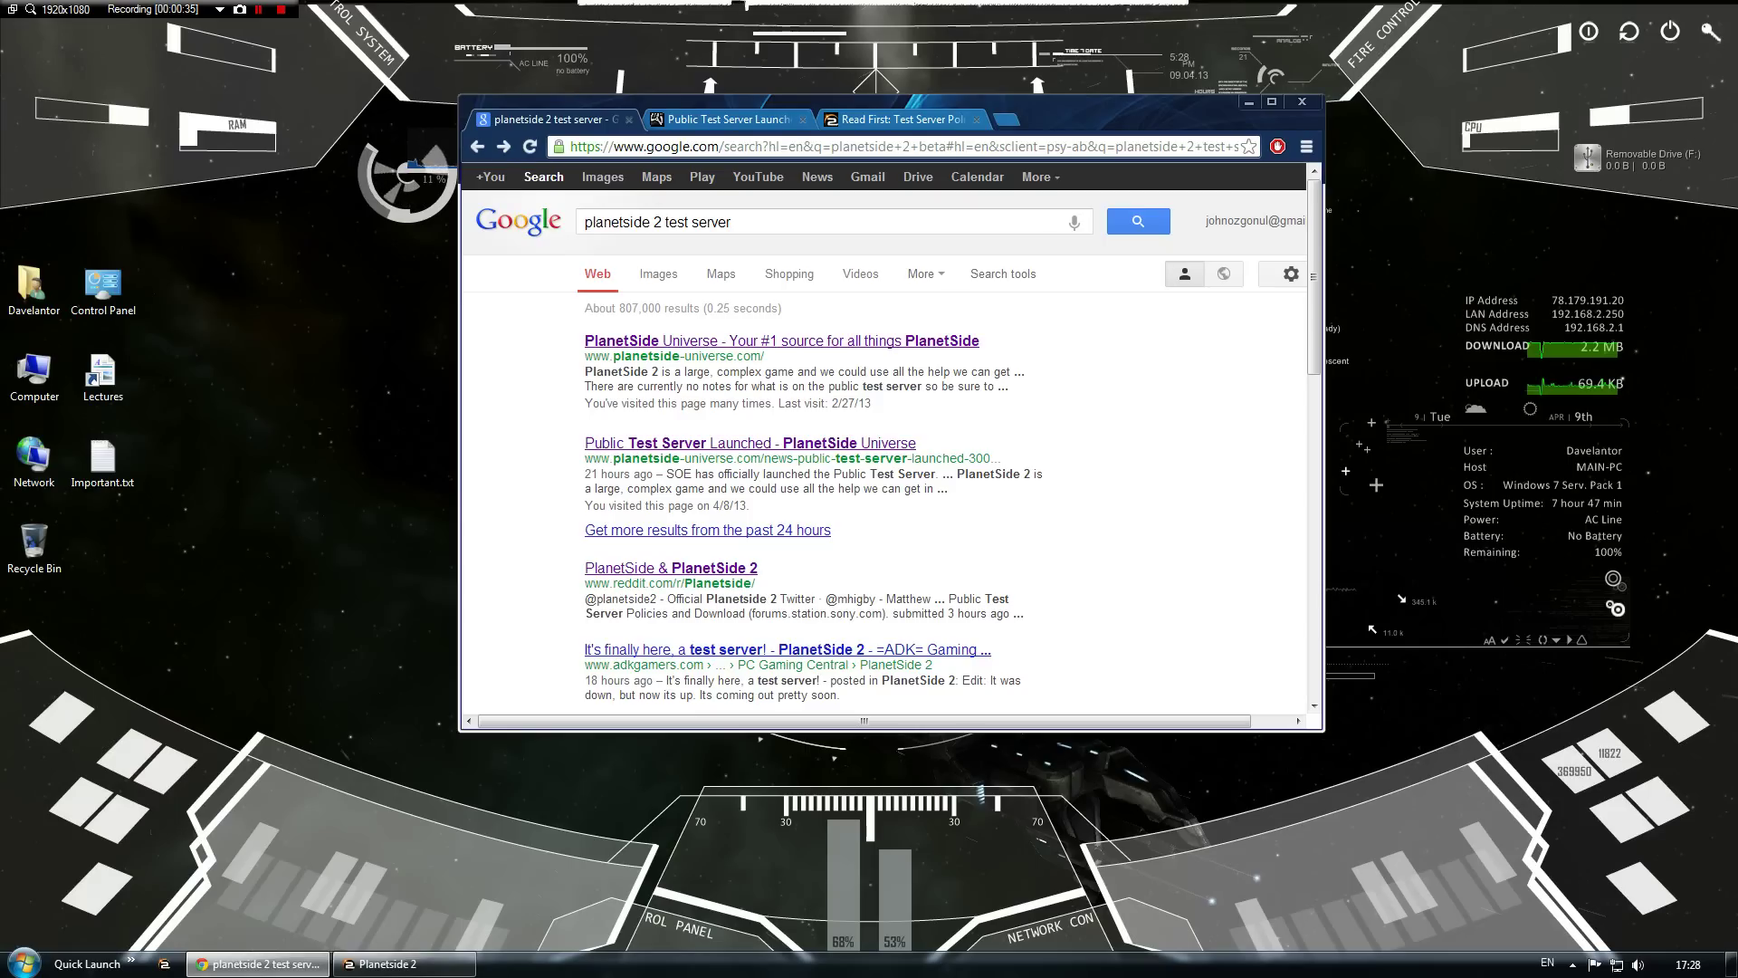
{"action": "left_click", "coordinate": [726, 119]}
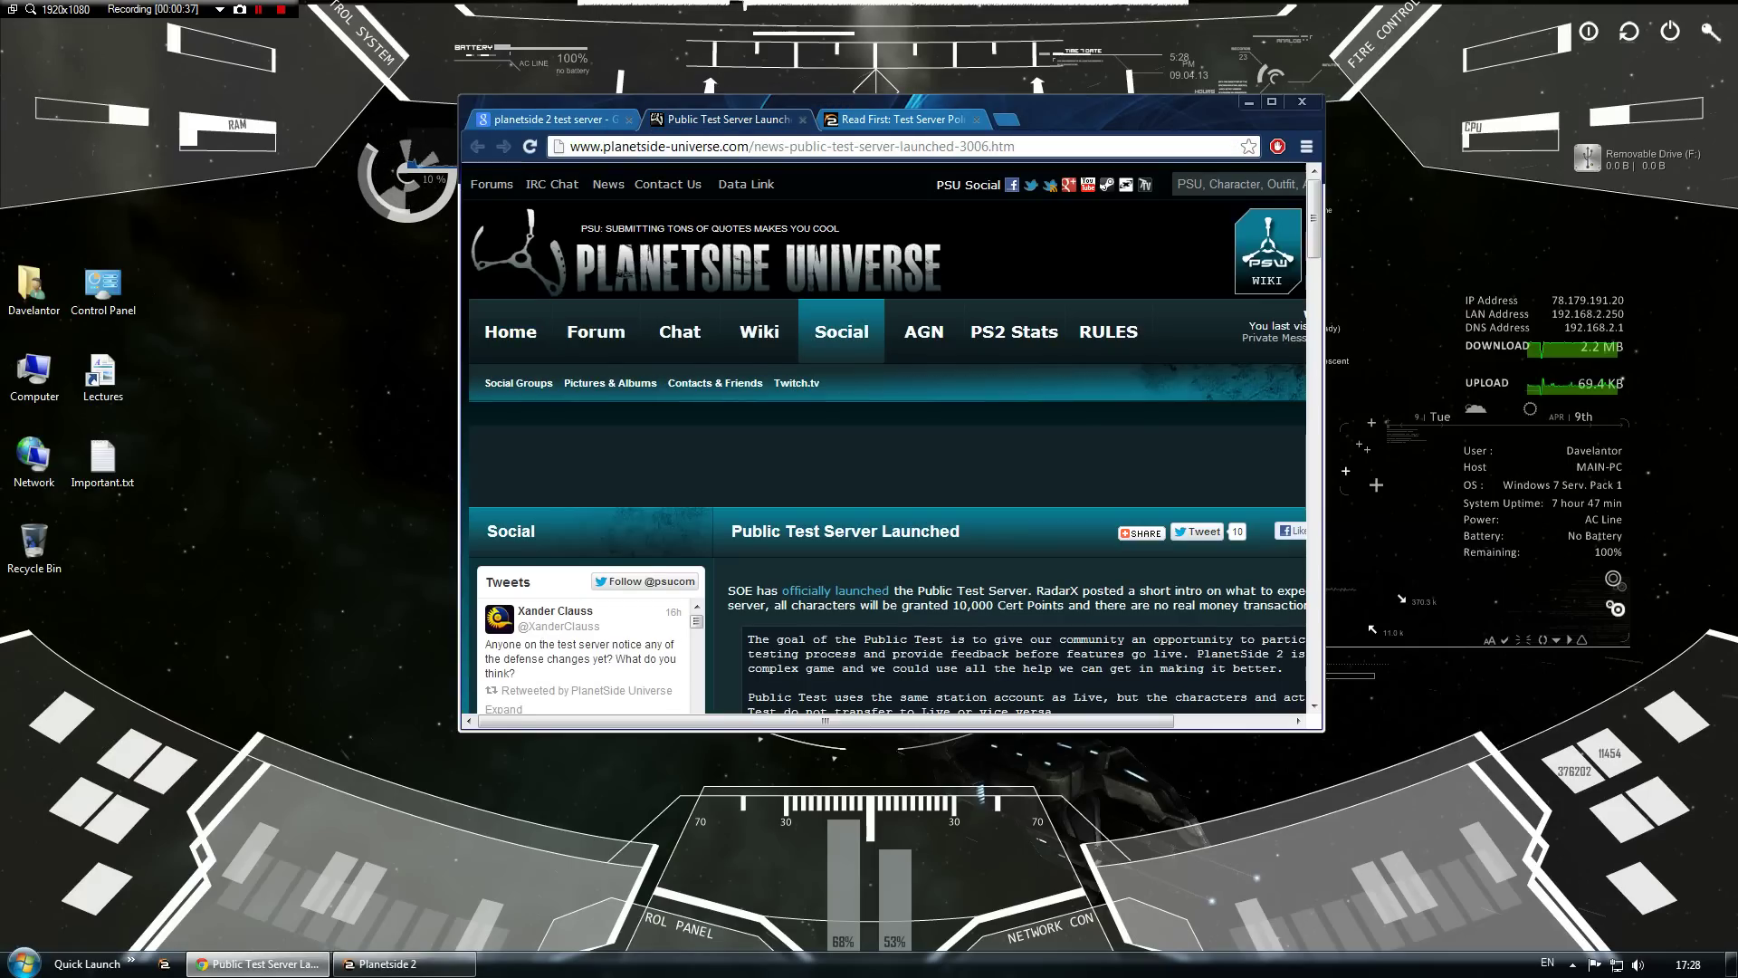
{"action": "scroll", "coordinate": [950, 475], "scroll_direction": "down", "scroll_amount": 1}
{"action": "scroll", "coordinate": [951, 475], "scroll_direction": "up", "scroll_amount": 2}
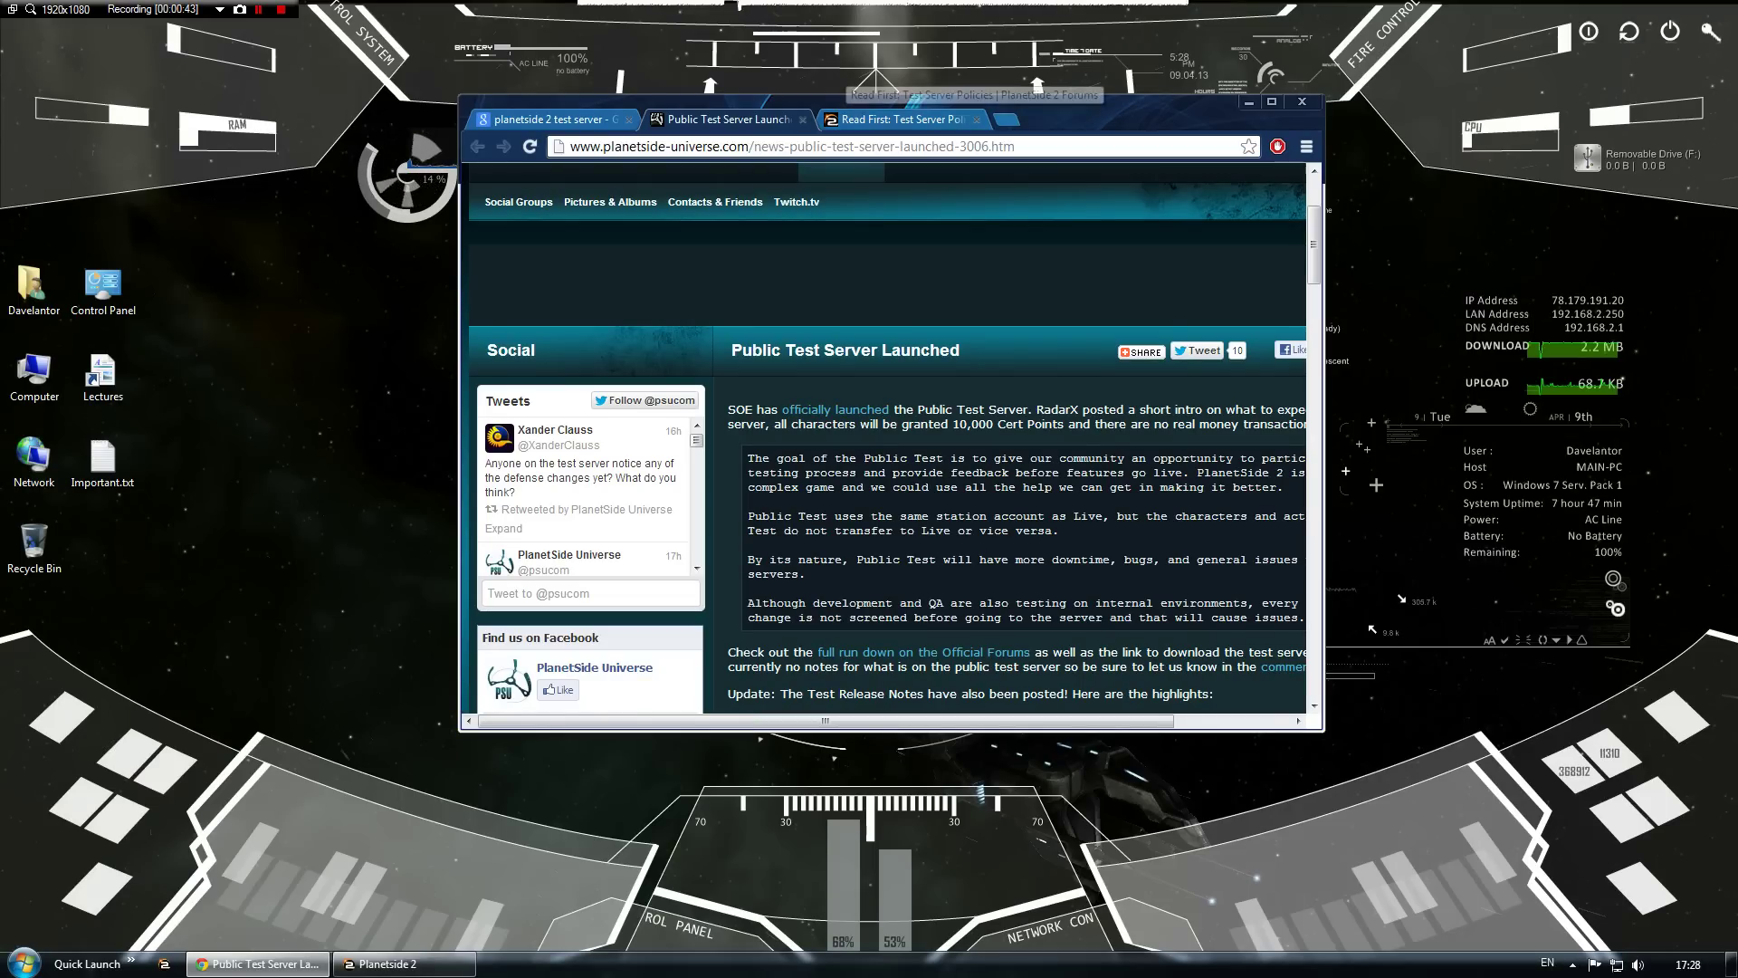
Step: Open the 'Read First: Test Server Policies' thread and download the linked Test Server client
{"action": "left_click", "coordinate": [896, 120]}
{"action": "scroll", "coordinate": [1372, 628], "scroll_direction": "up", "scroll_amount": 10}
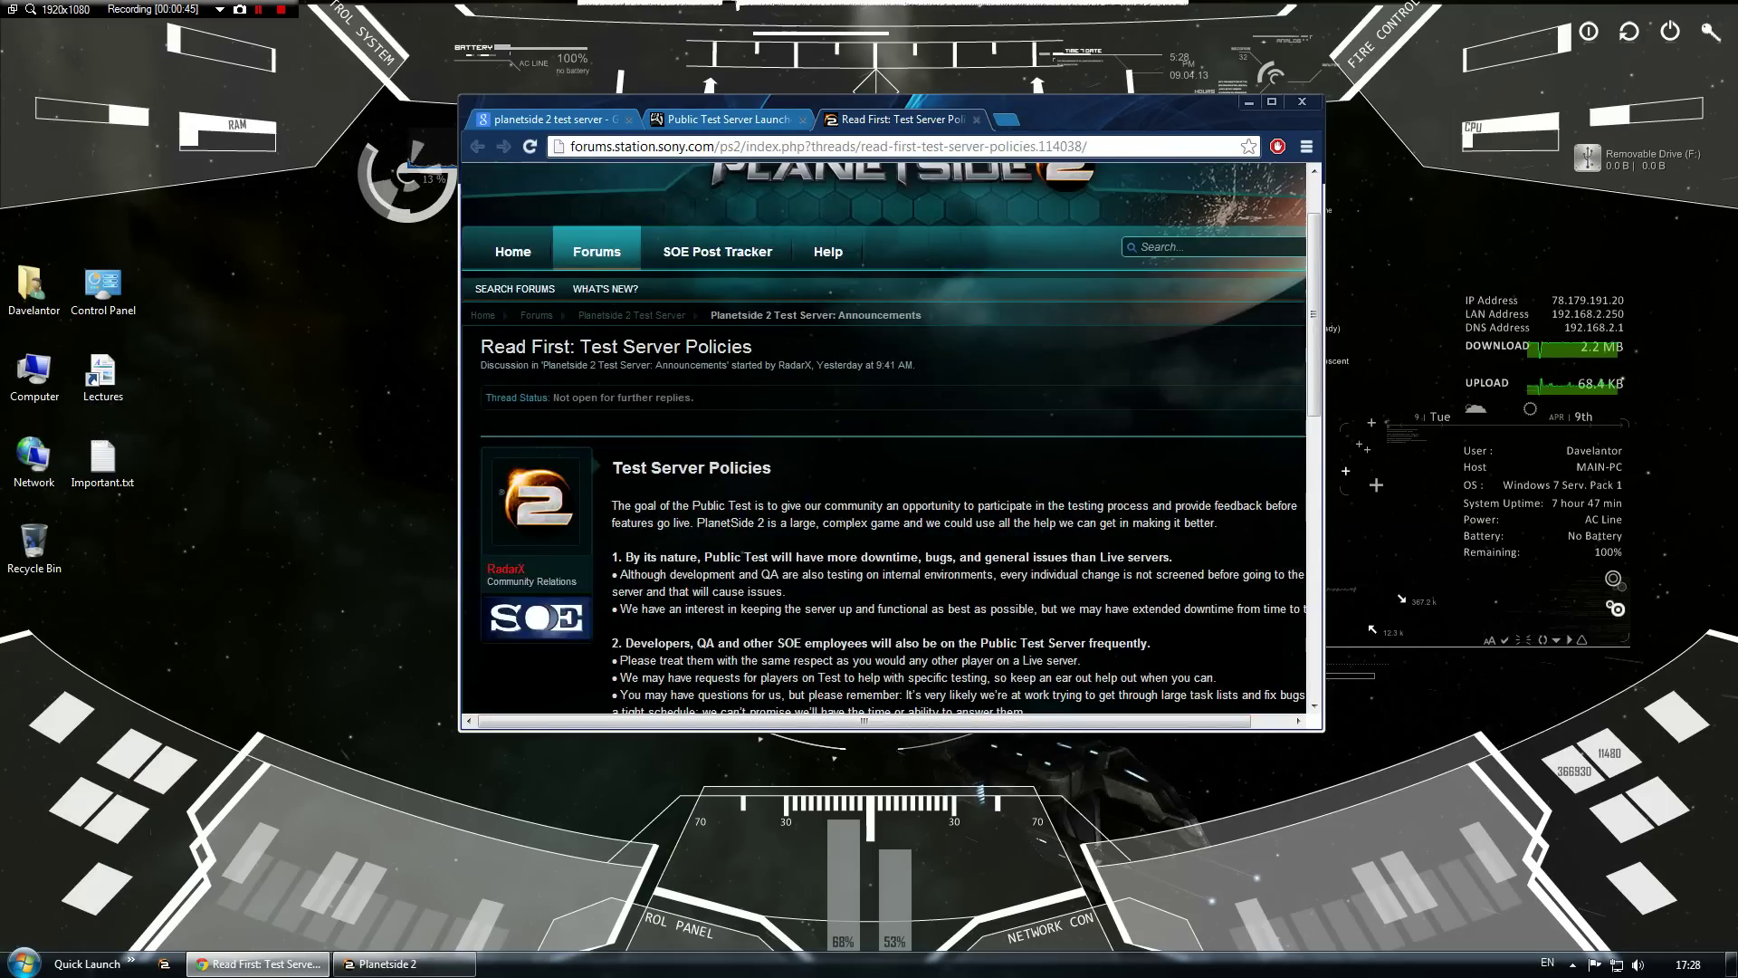
{"action": "scroll", "coordinate": [1371, 628], "scroll_direction": "down", "scroll_amount": 2}
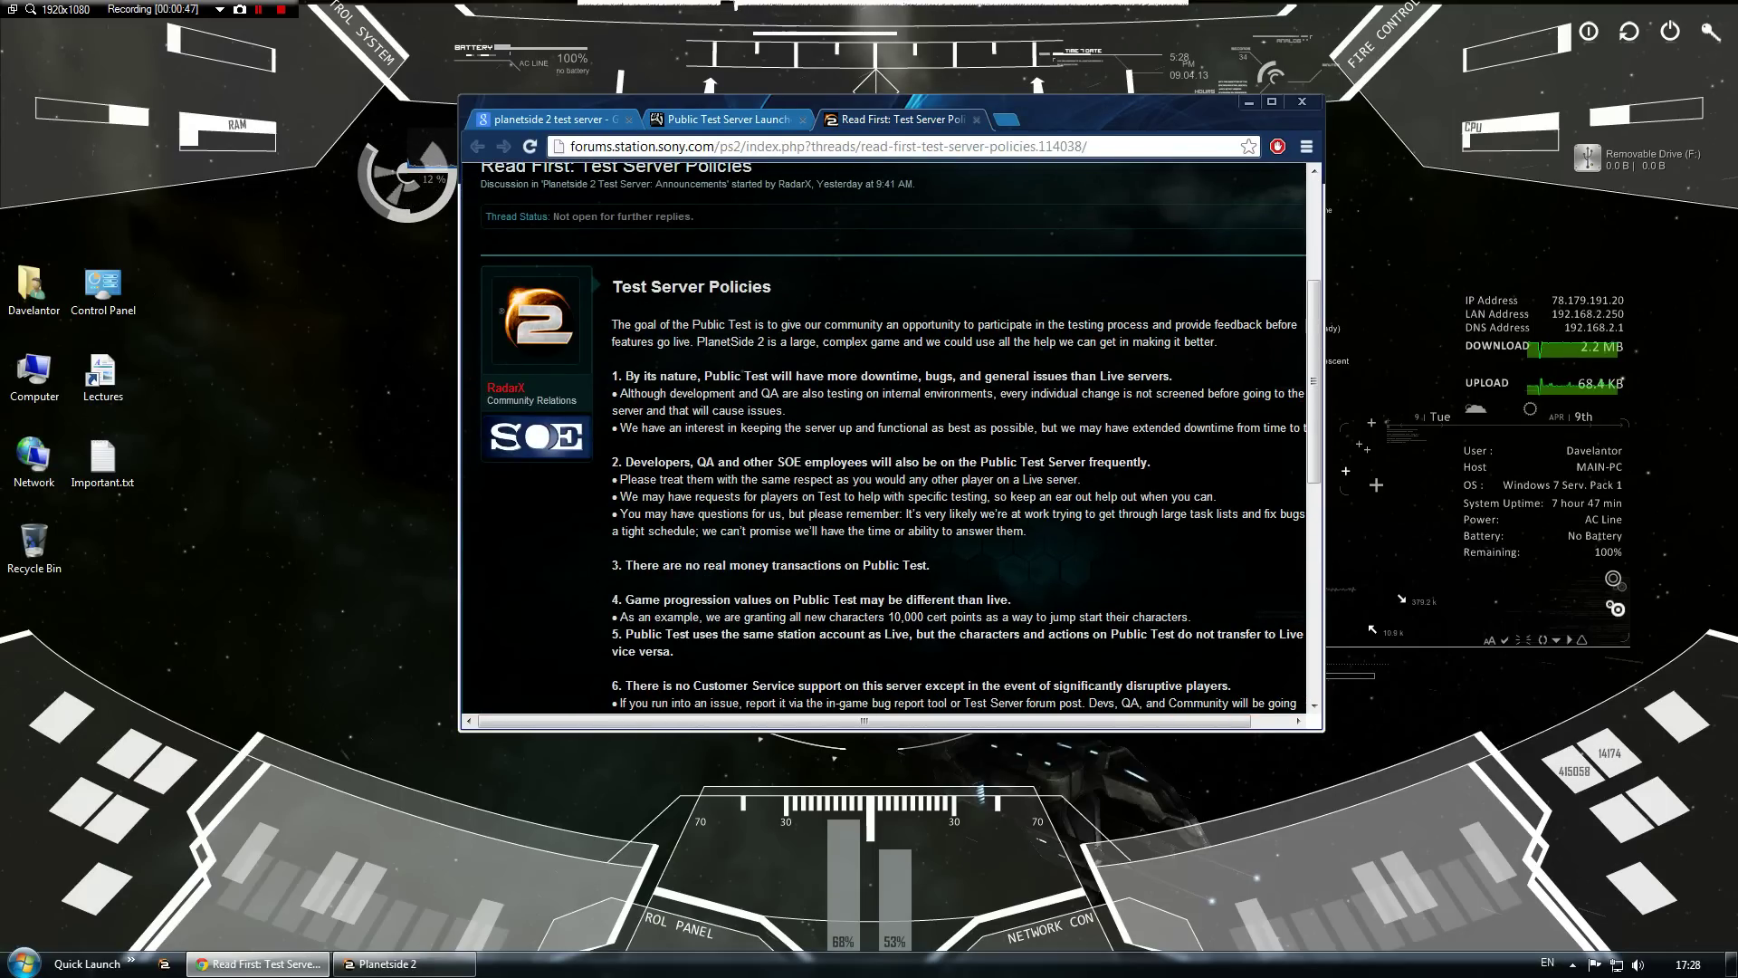
{"action": "left_click_drag", "start_coordinate": [1154, 102], "coordinate": [948, 159]}
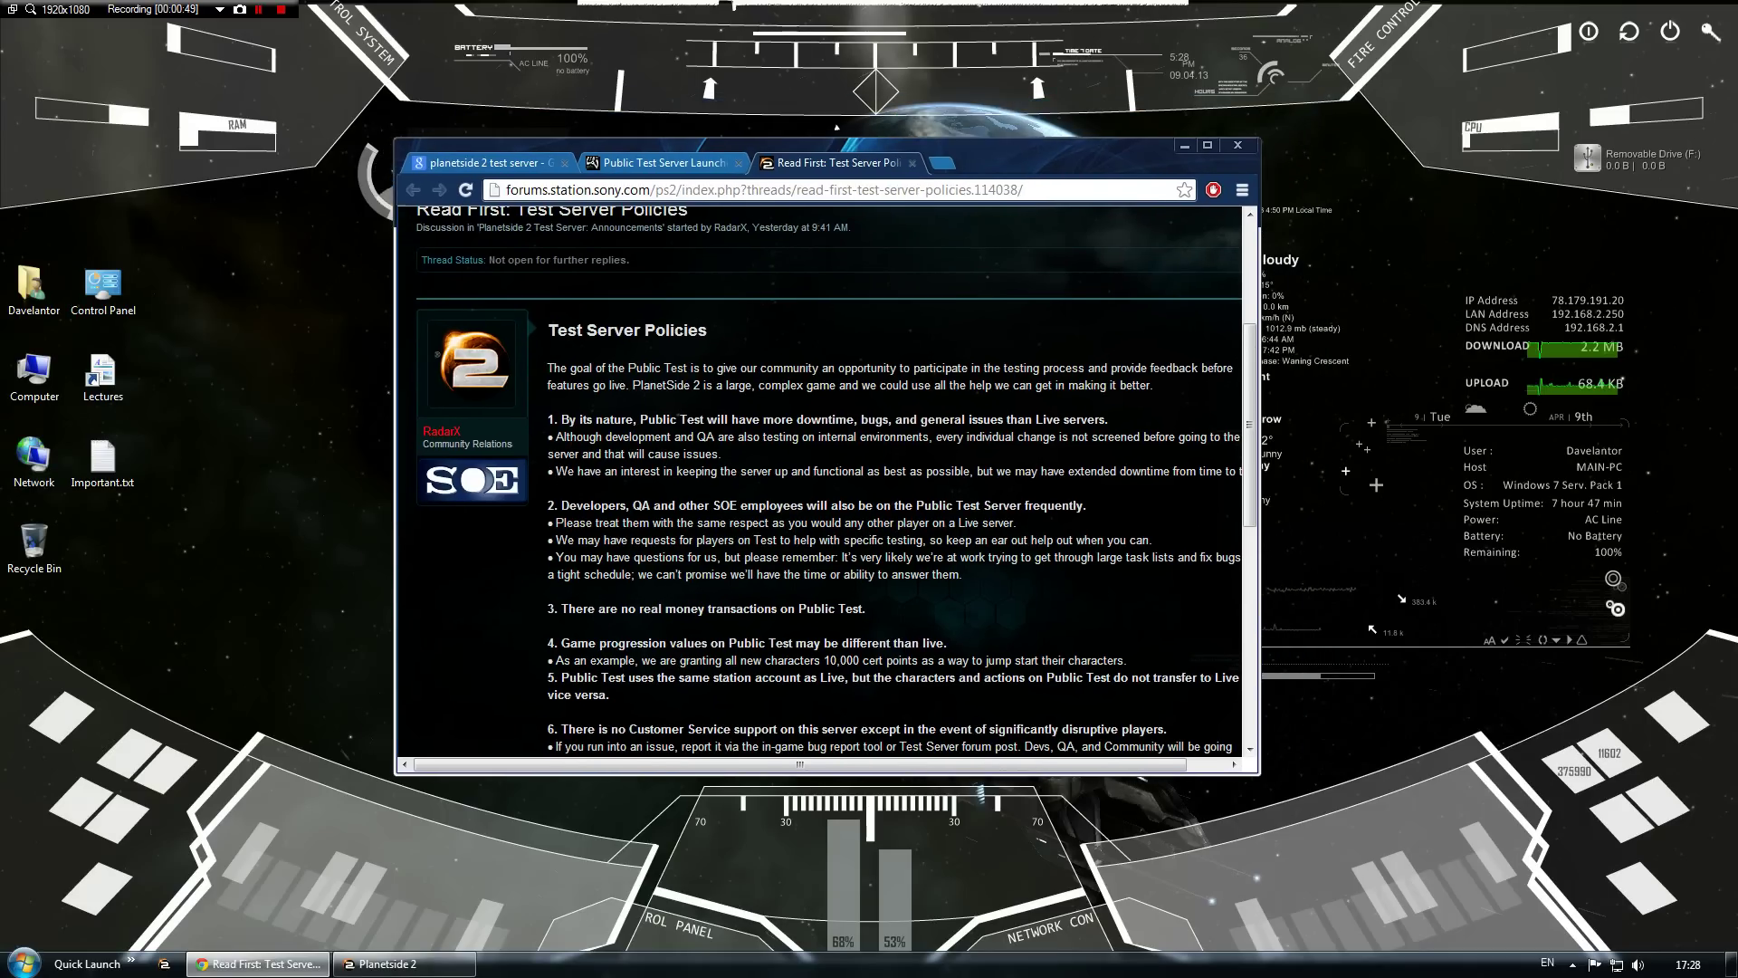
{"action": "scroll", "coordinate": [680, 475], "scroll_direction": "down", "scroll_amount": 1}
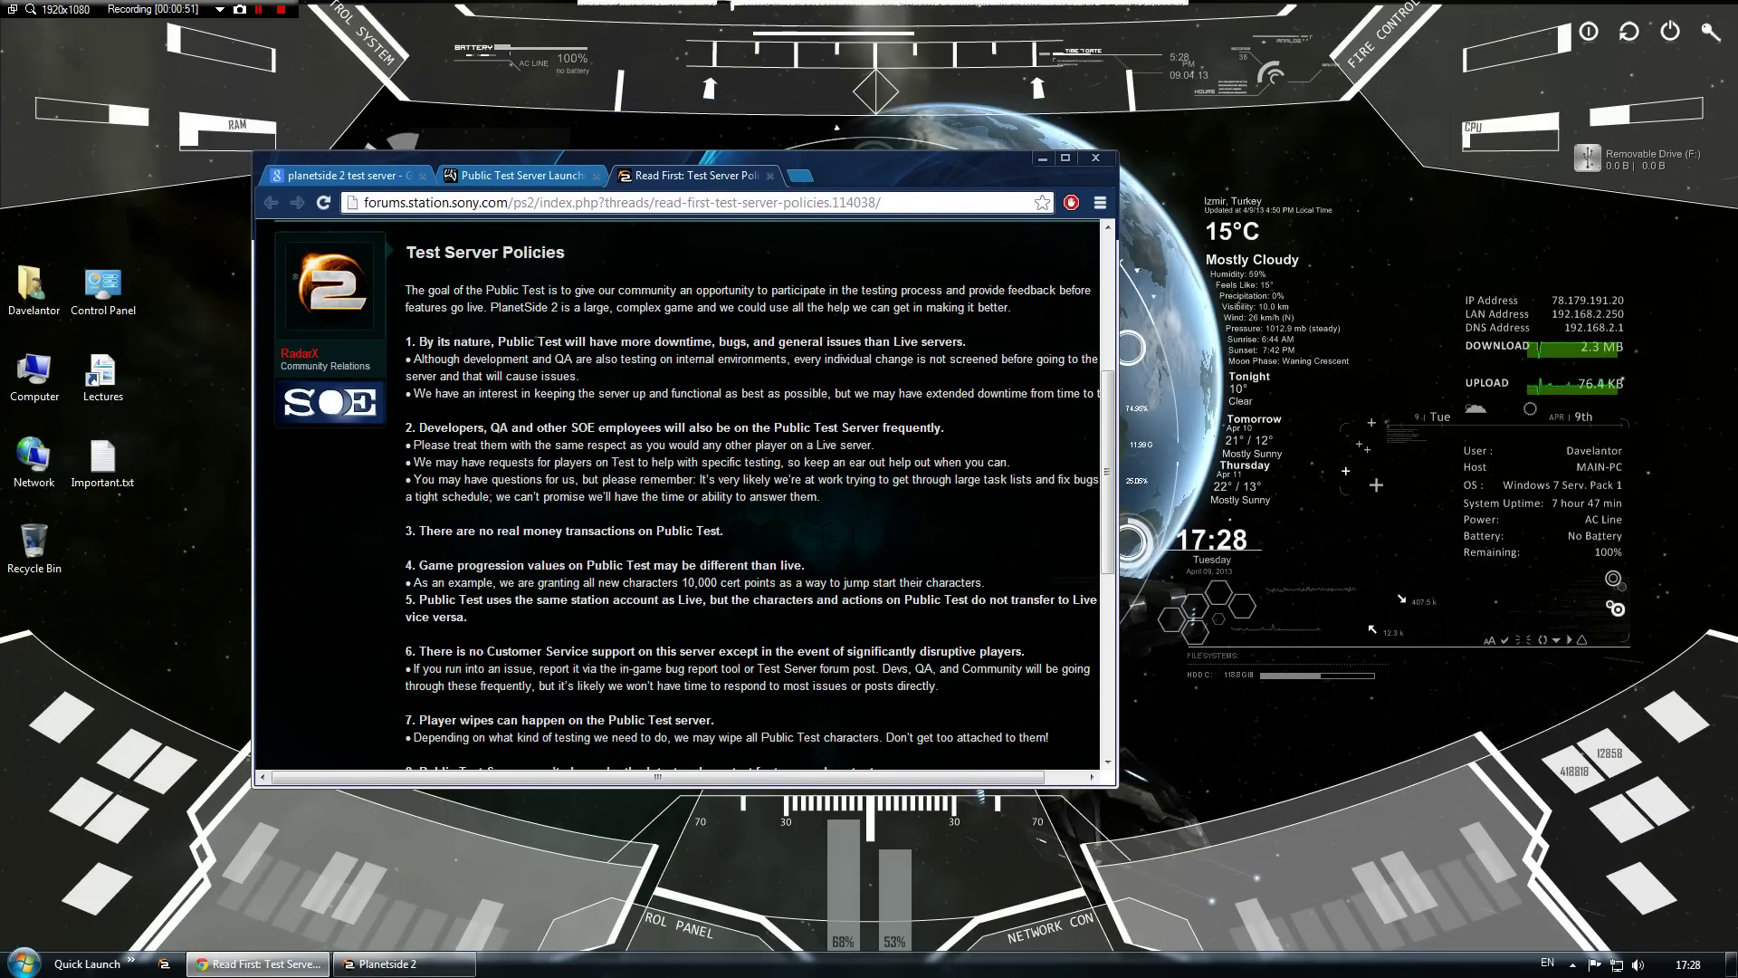
{"action": "scroll", "coordinate": [680, 475], "scroll_direction": "down", "scroll_amount": 5}
{"action": "scroll", "coordinate": [678, 475], "scroll_direction": "down", "scroll_amount": 3}
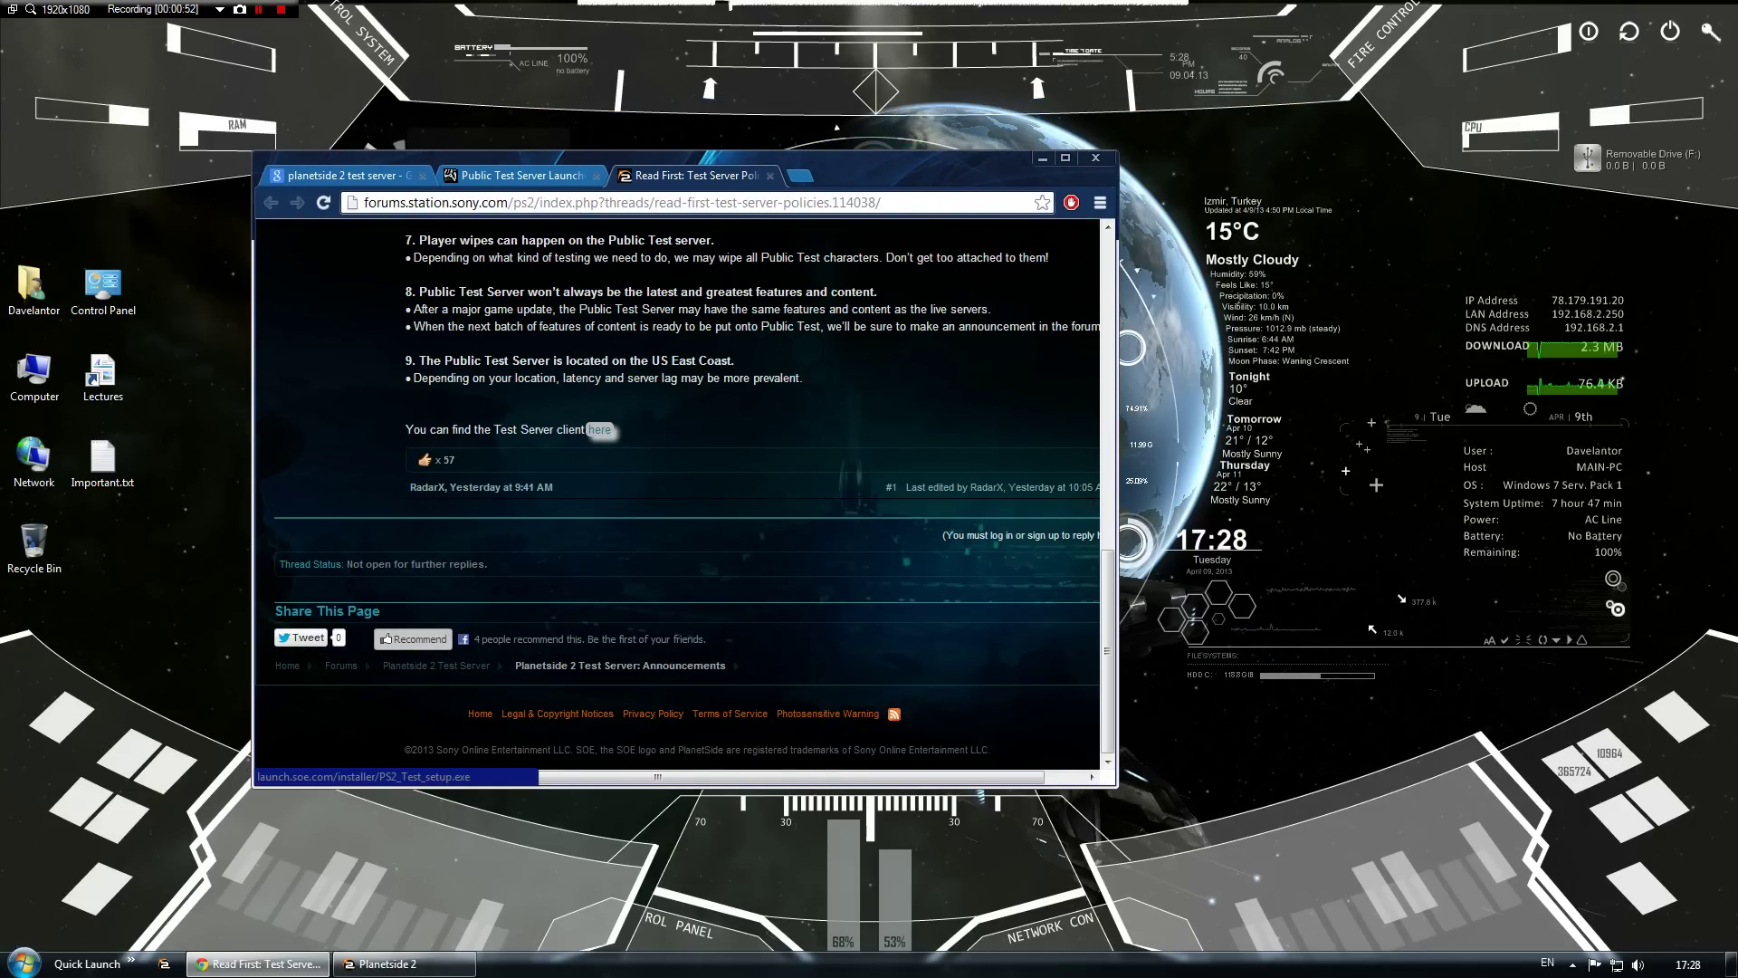
{"action": "left_click", "coordinate": [600, 429]}
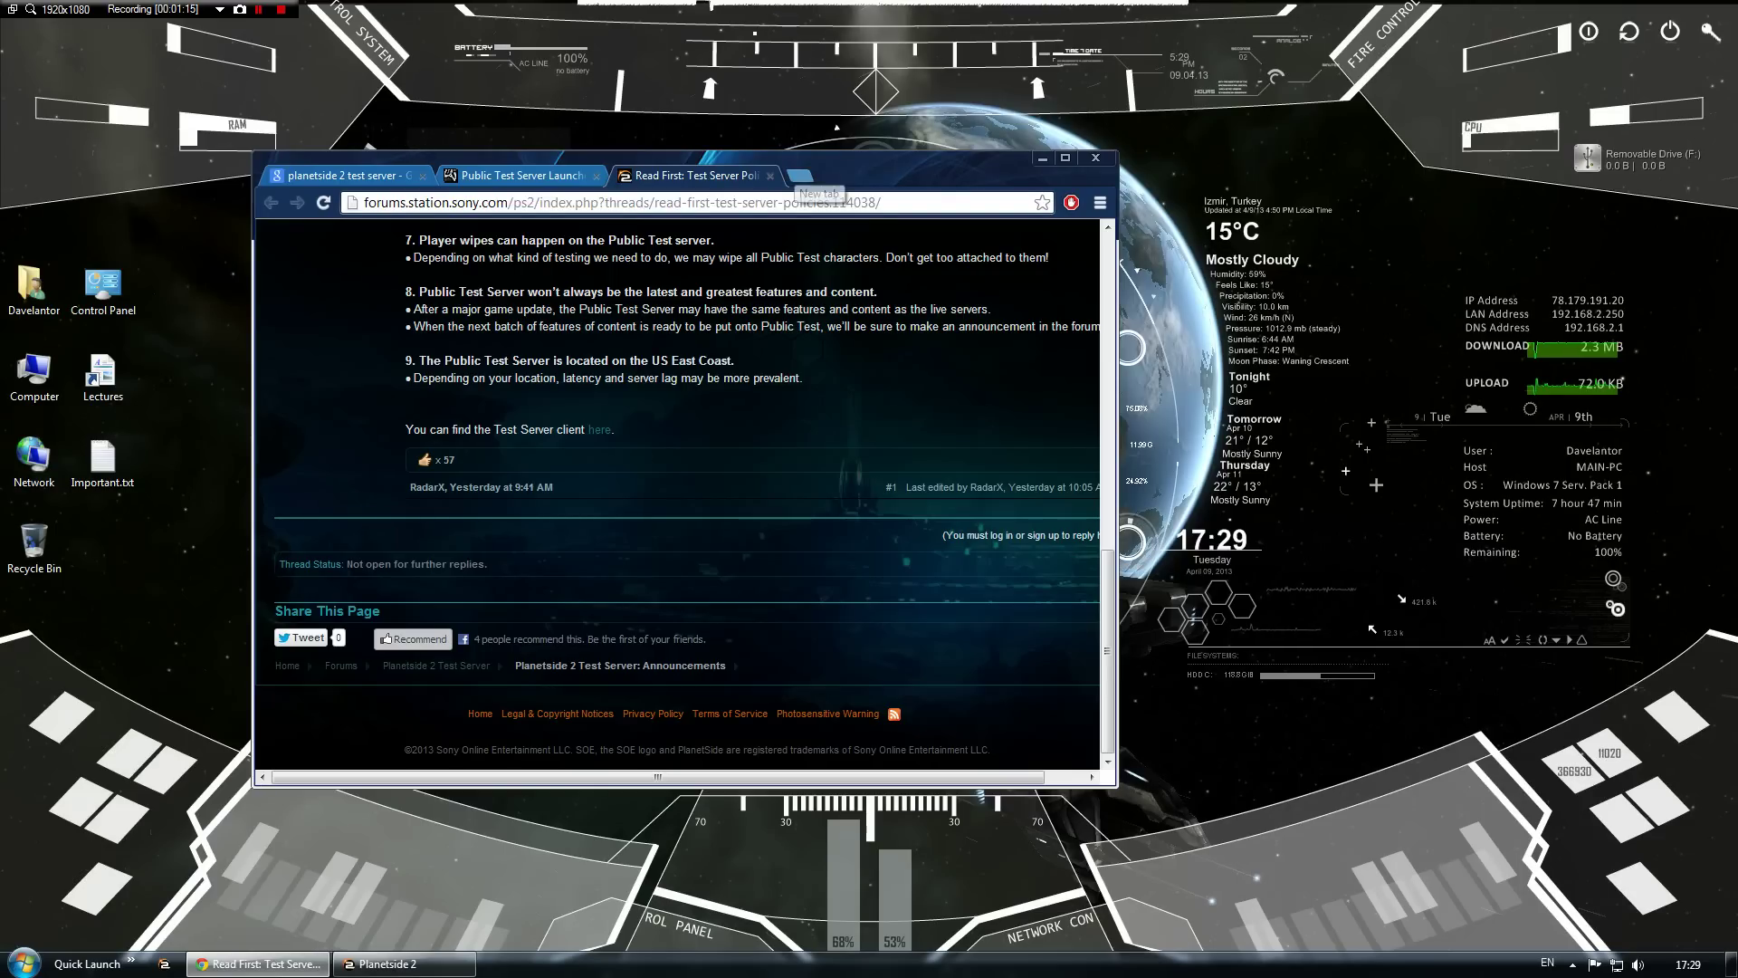
Step: Minimise Chrome, restore the PlanetSide 2 Launcher and nudge its window into place
{"action": "left_click", "coordinate": [1041, 158]}
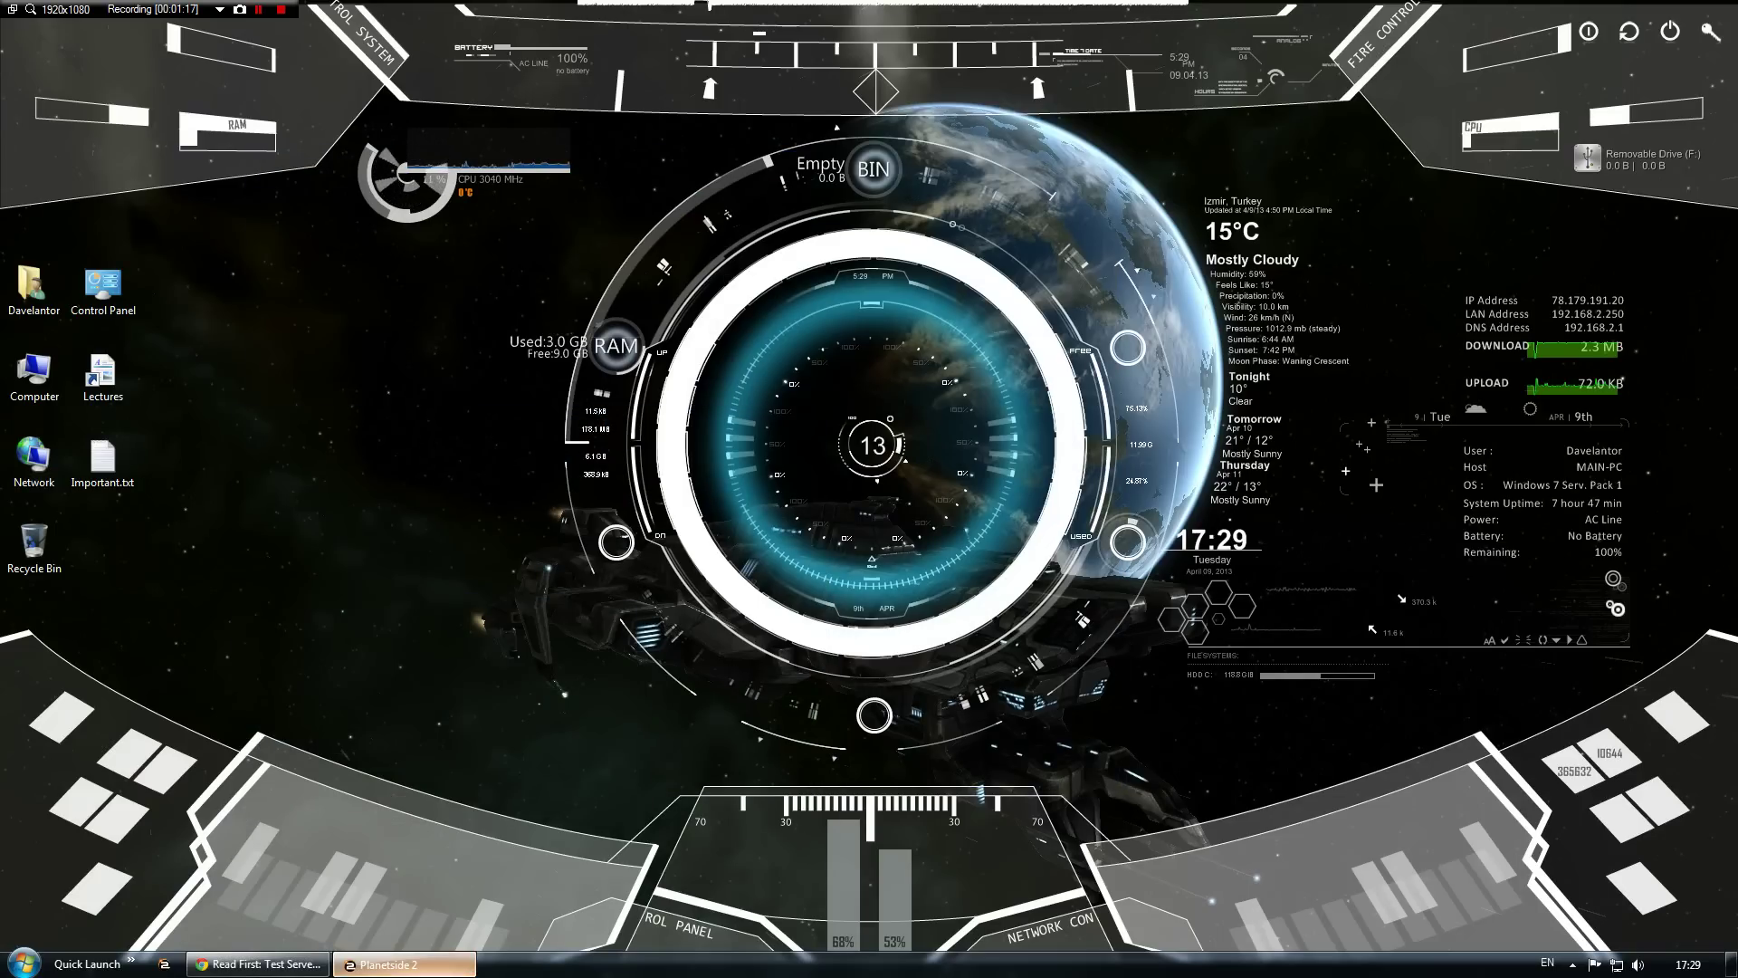
{"action": "left_click", "coordinate": [405, 964]}
{"action": "left_click_drag", "start_coordinate": [816, 238], "coordinate": [806, 188]}
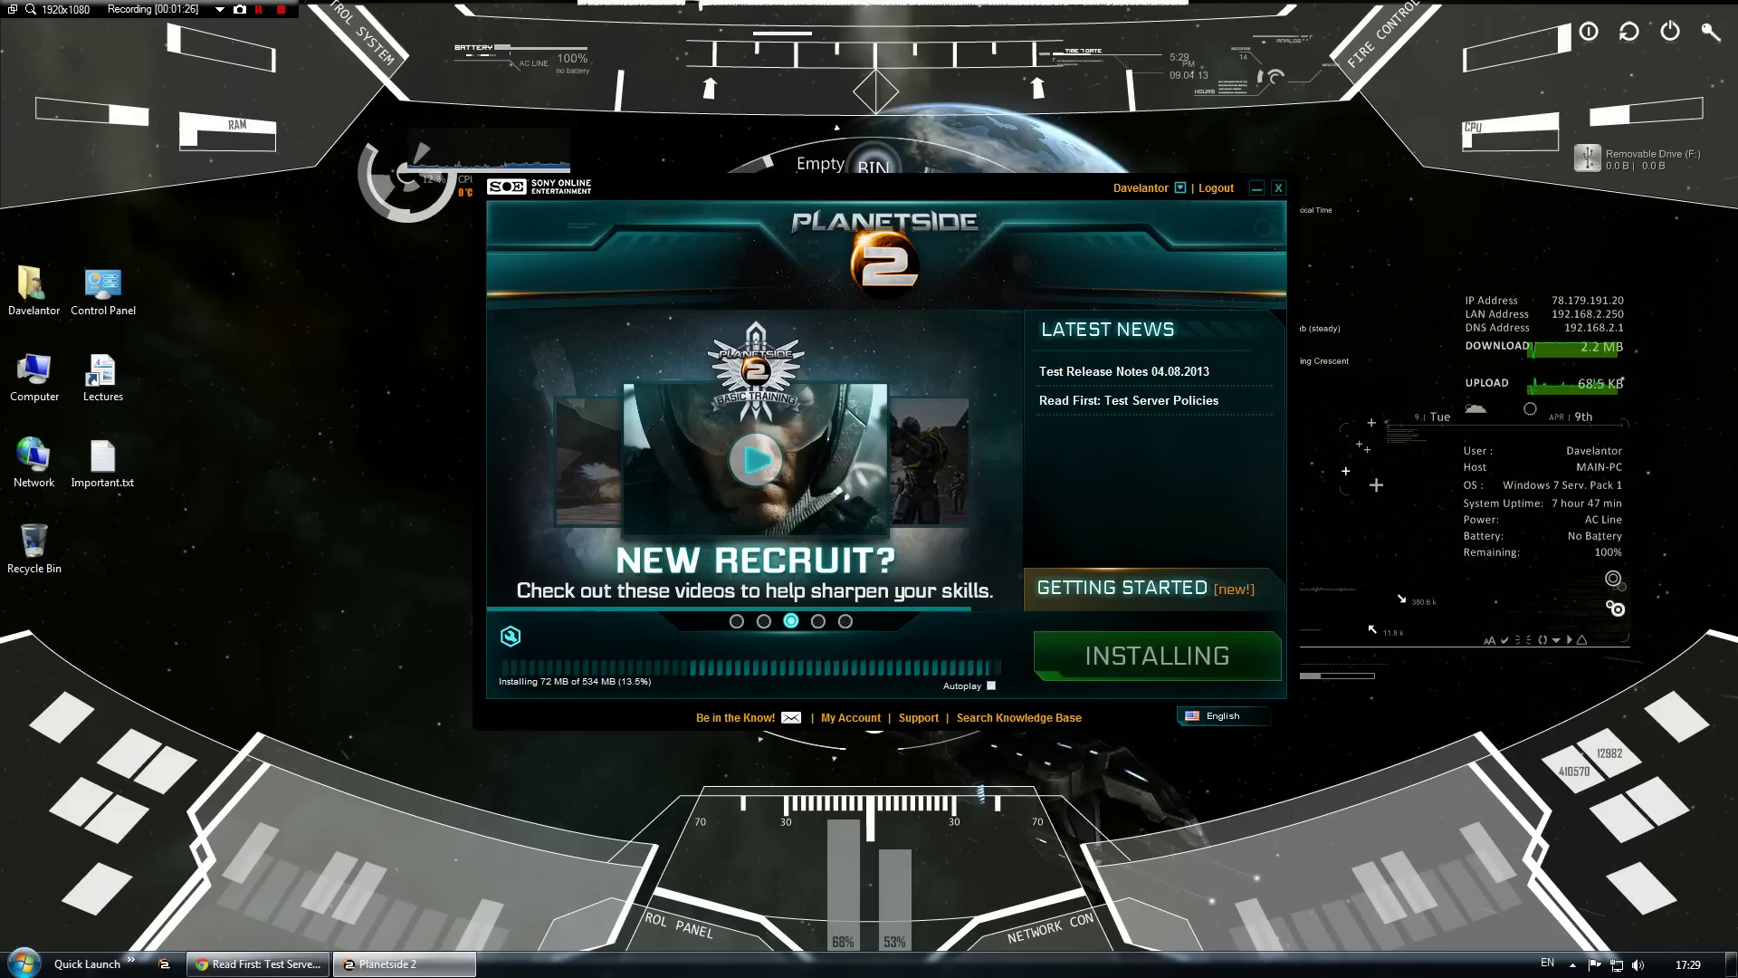
{"action": "left_click_drag", "start_coordinate": [778, 162], "coordinate": [783, 189]}
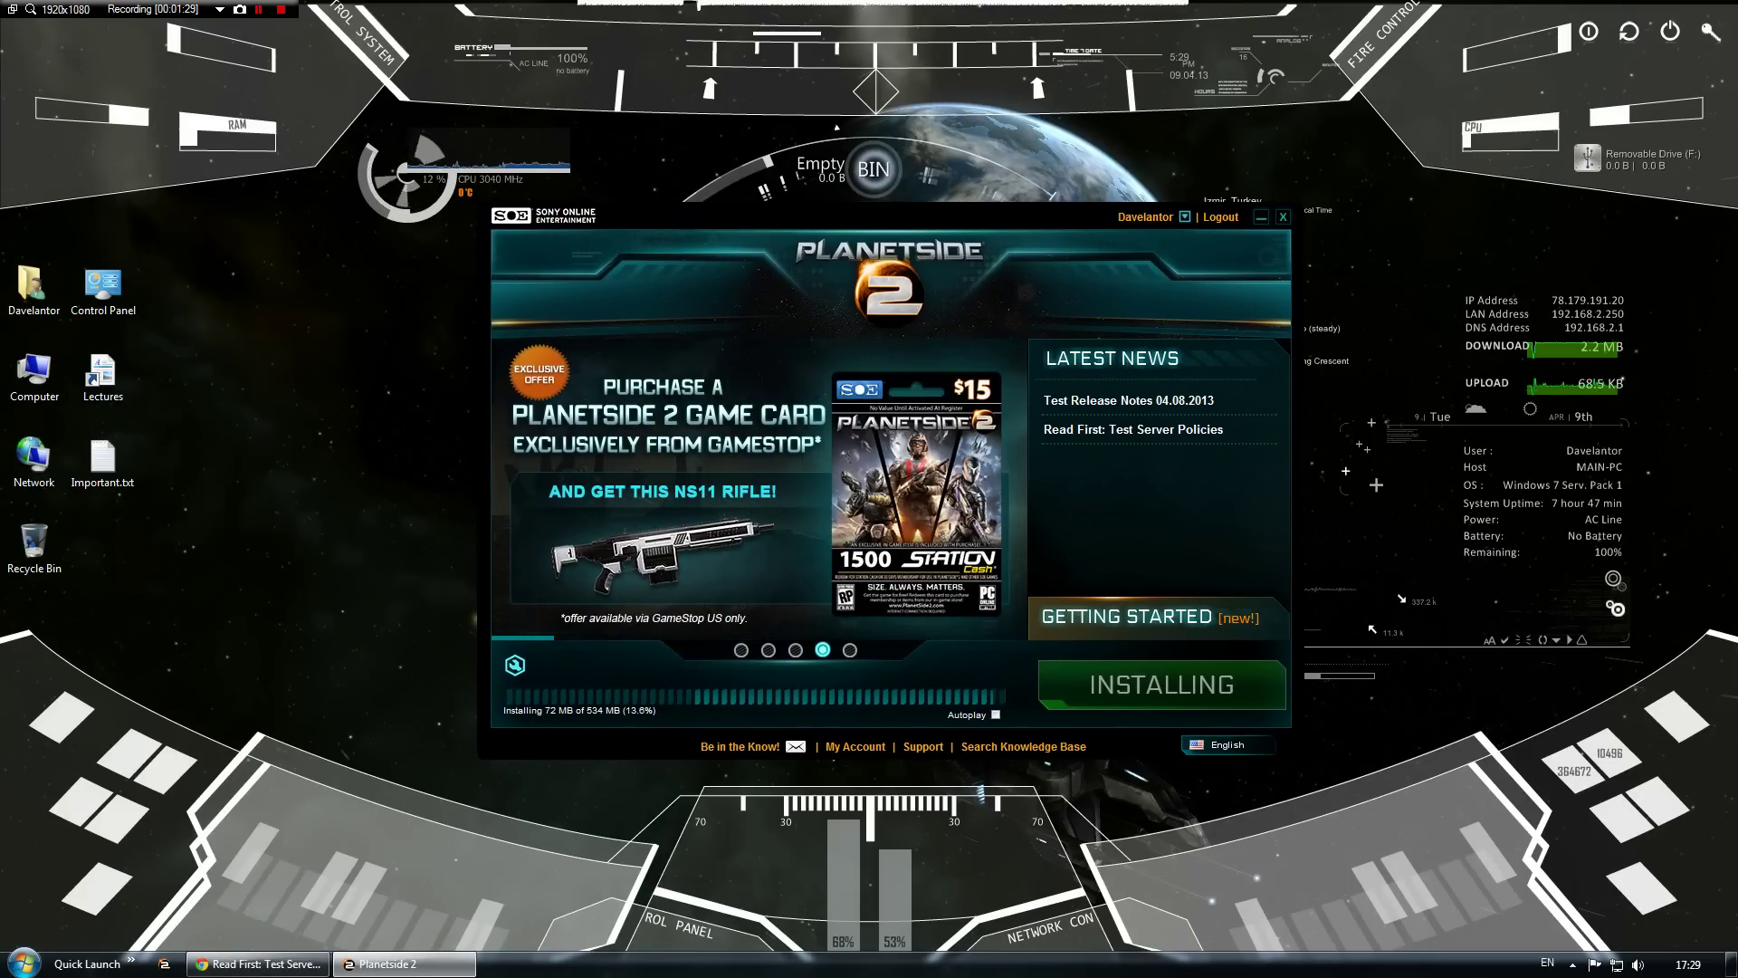